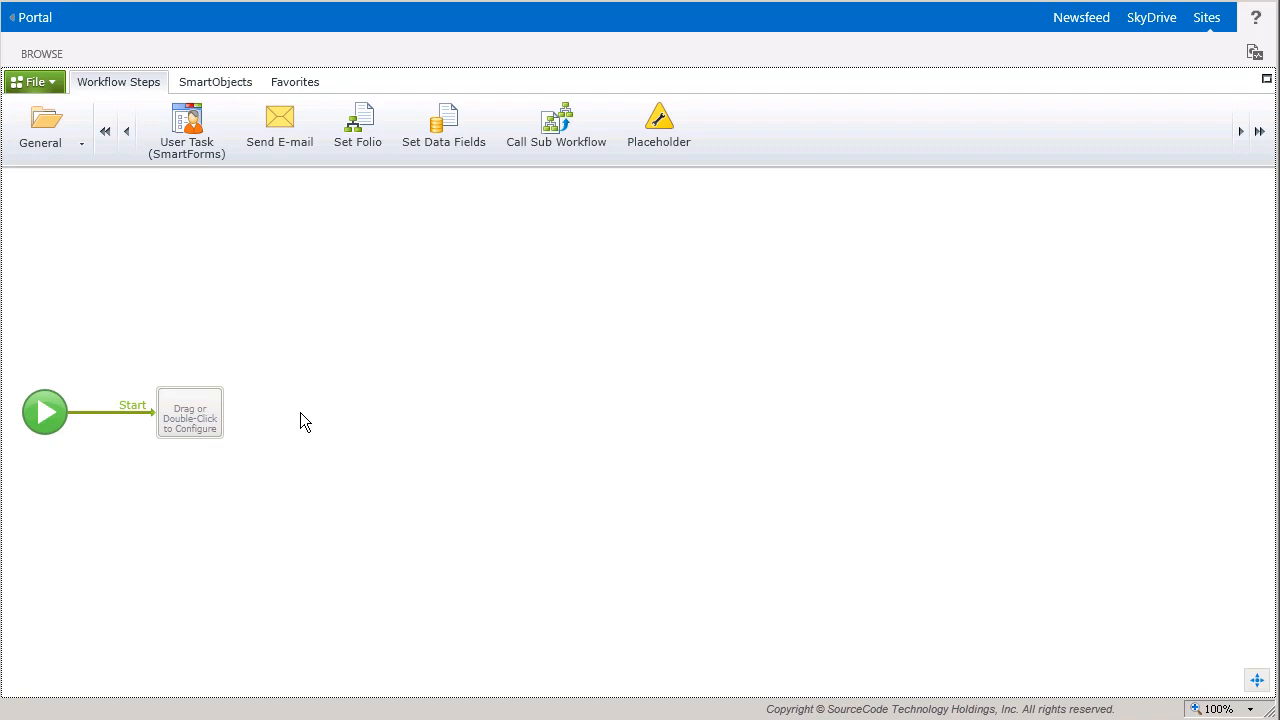
# Add an Update Document Properties step from the Documents steps to the placeholder after Start.
pyautogui.click(66, 159)
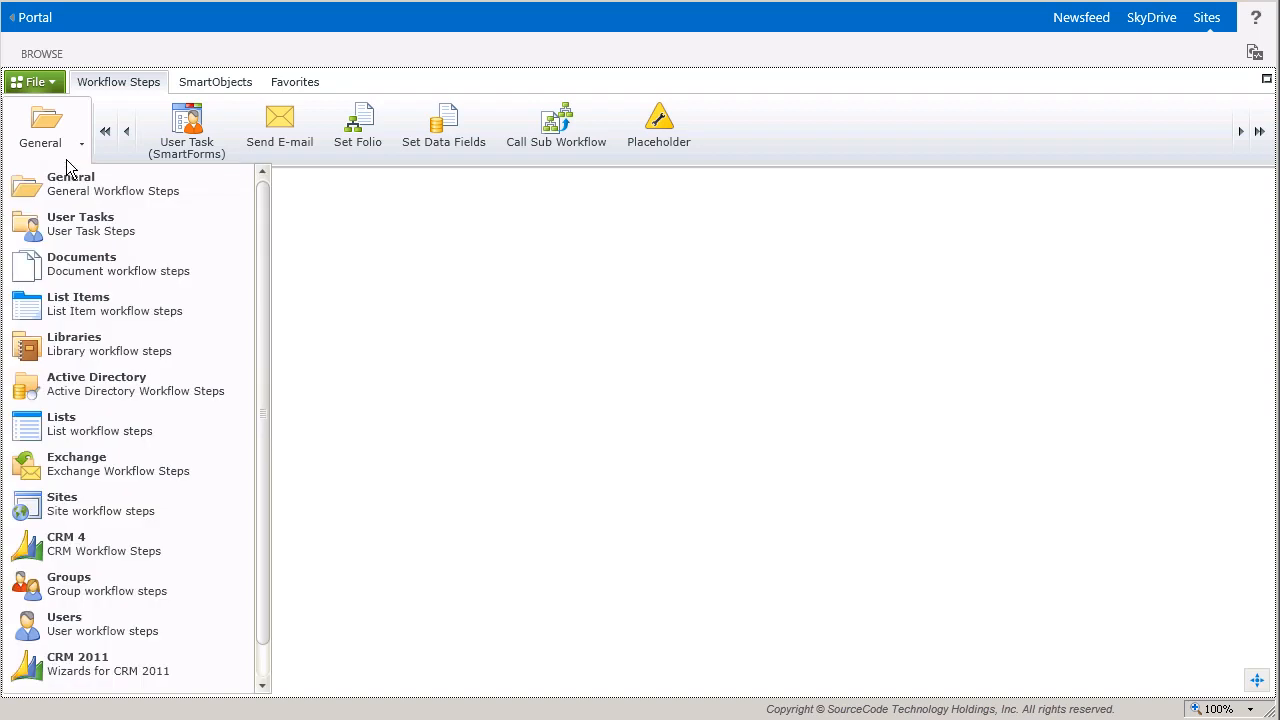
pyautogui.click(145, 287)
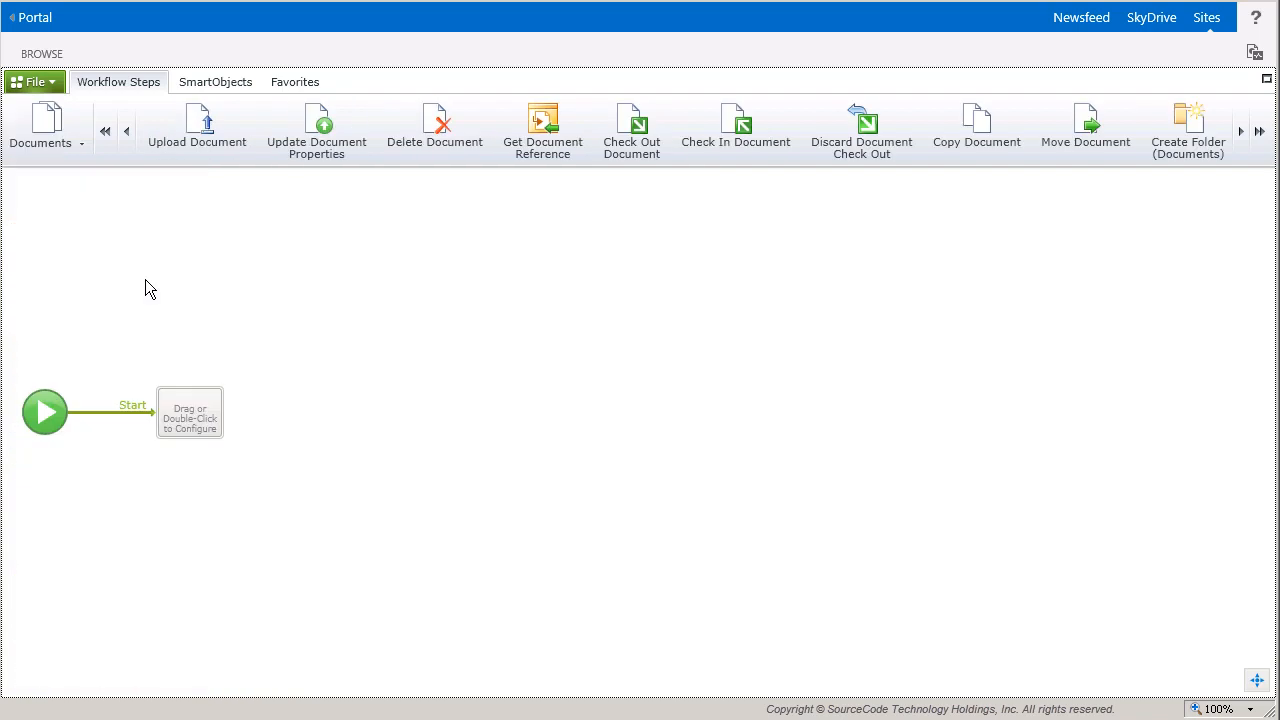
pyautogui.moveTo(331, 157); pyautogui.dragTo(210, 430)
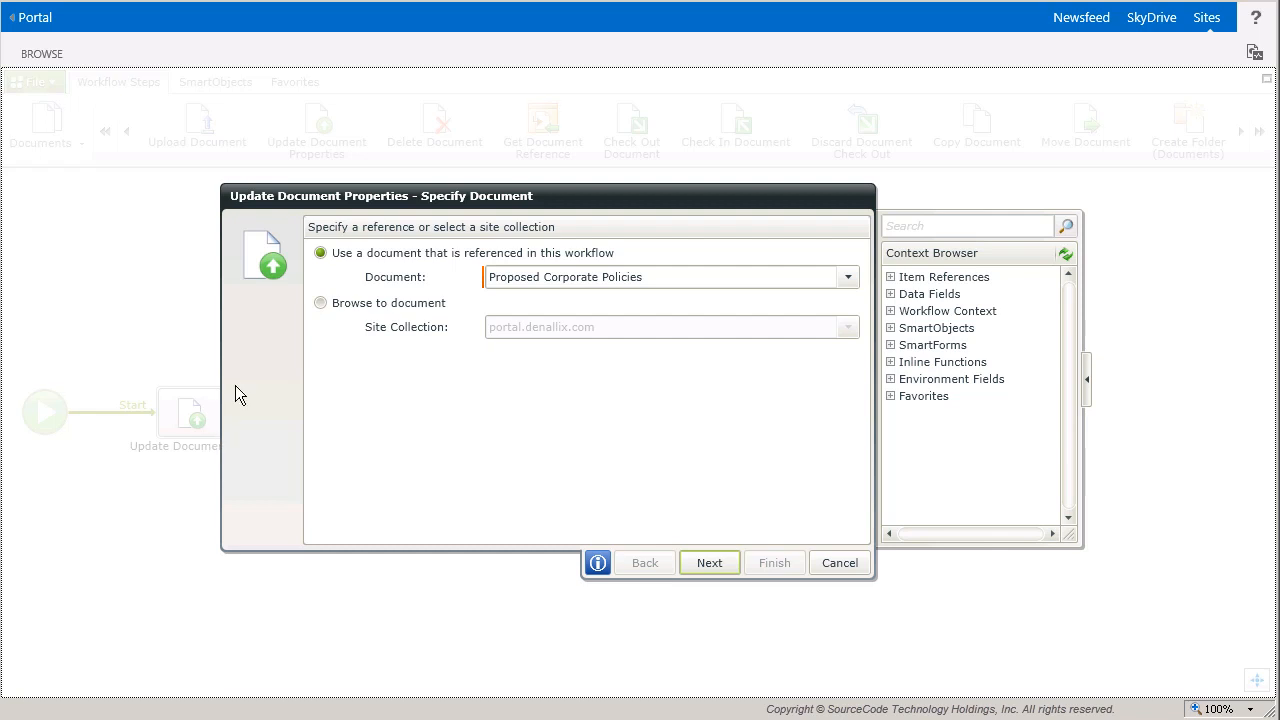
pyautogui.click(322, 304)
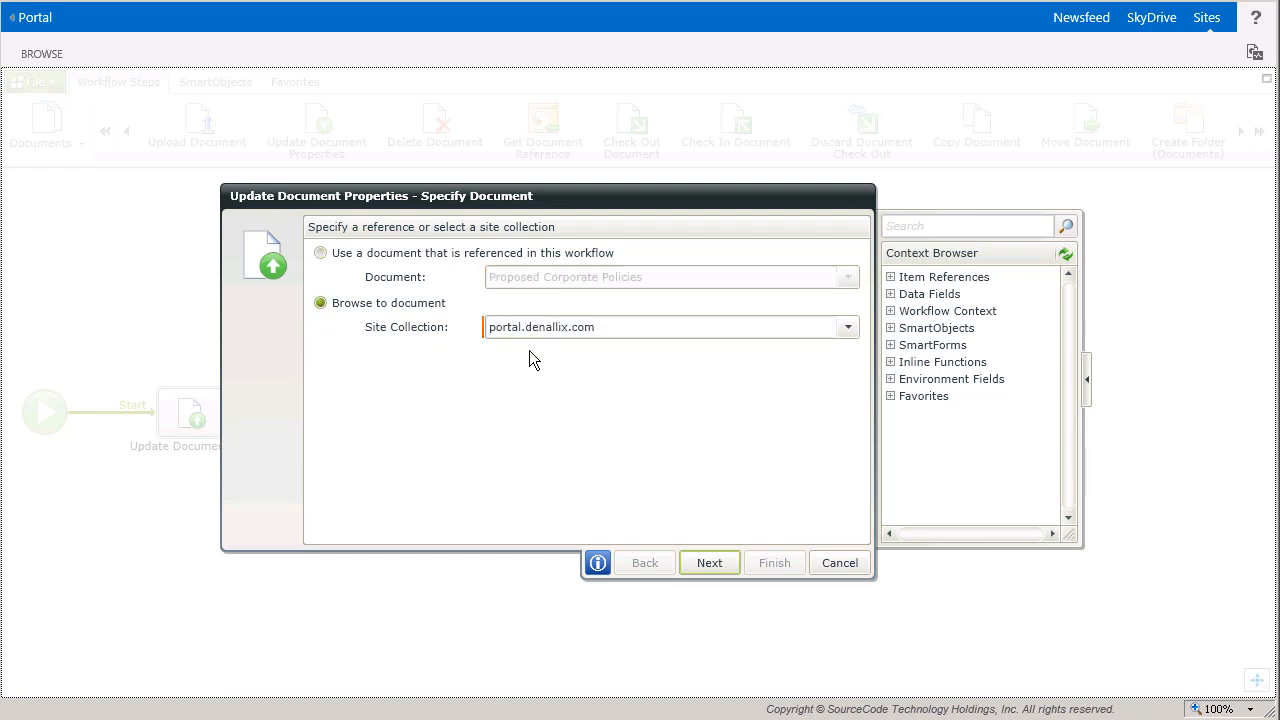
pyautogui.click(857, 337)
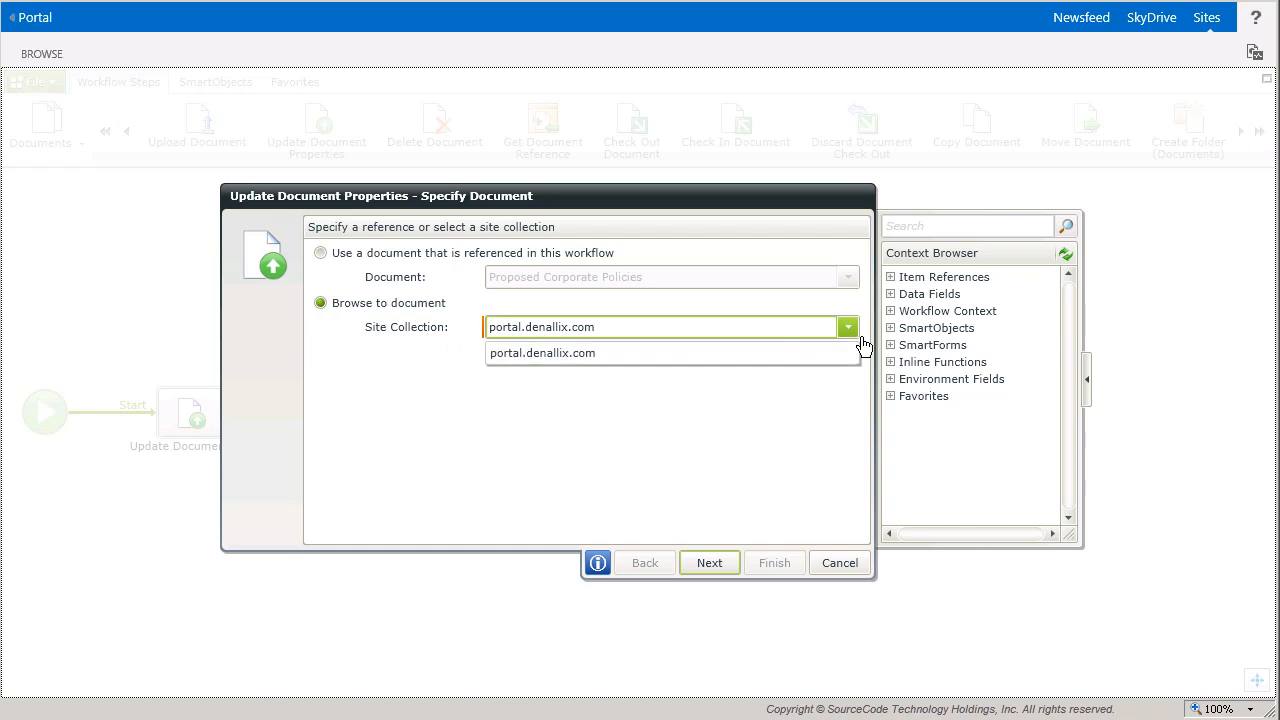
pyautogui.click(809, 364)
pyautogui.click(719, 574)
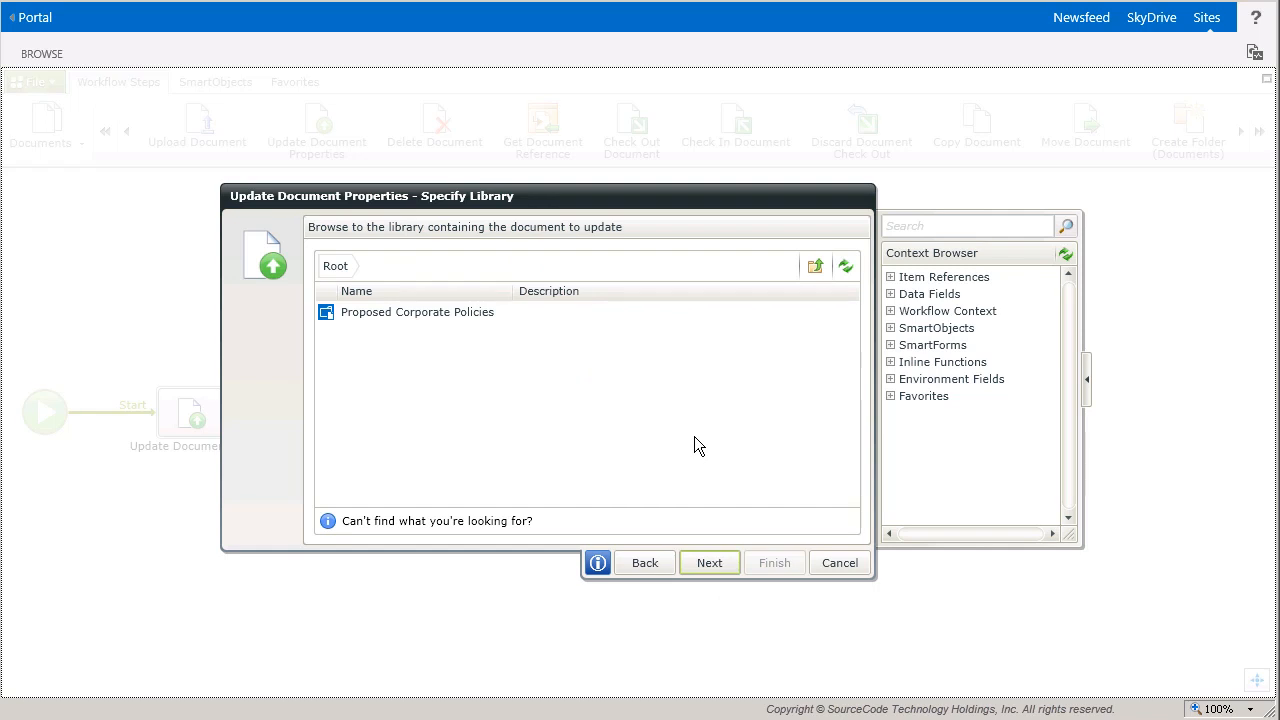
pyautogui.click(453, 322)
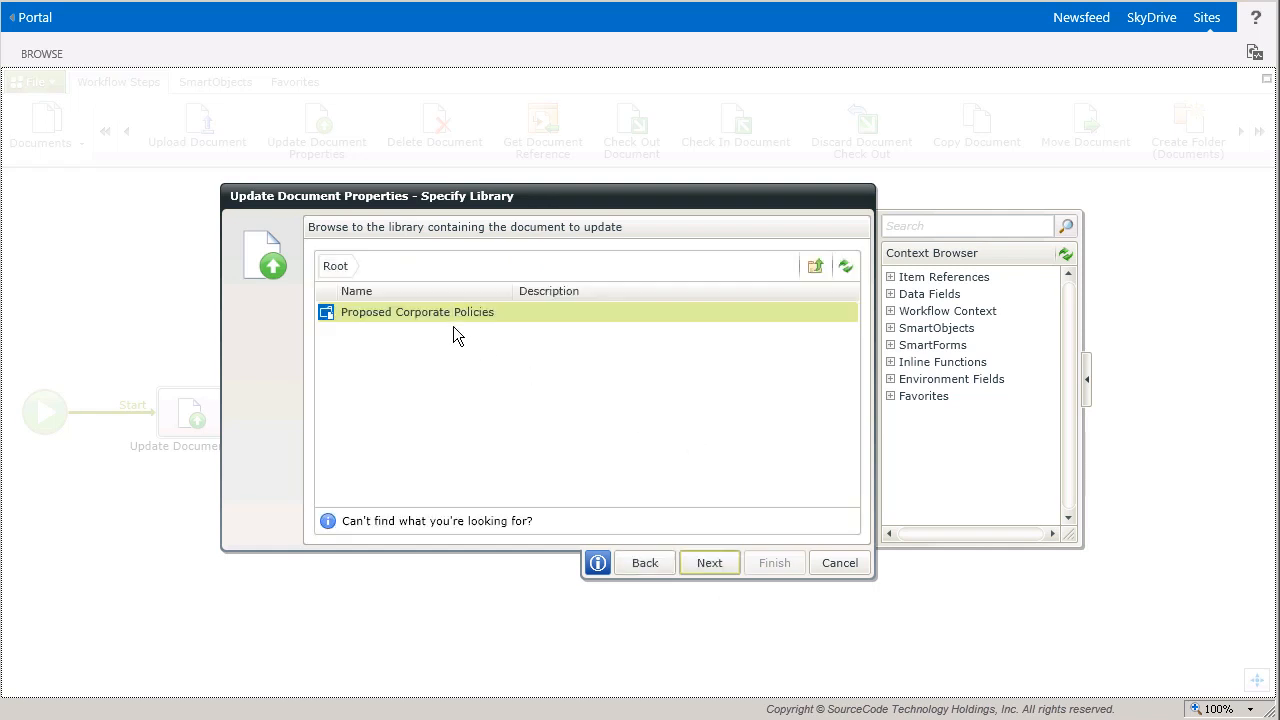
pyautogui.click(723, 564)
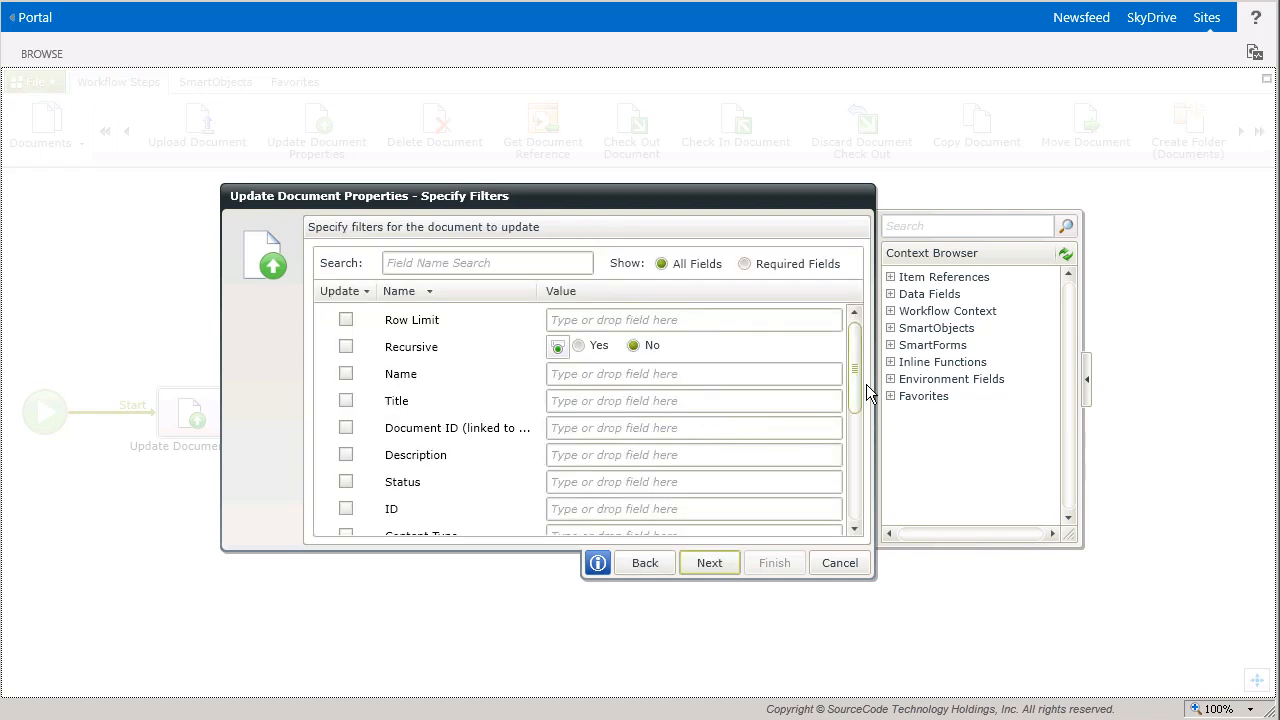
pyautogui.scroll(-5, 865, 532)
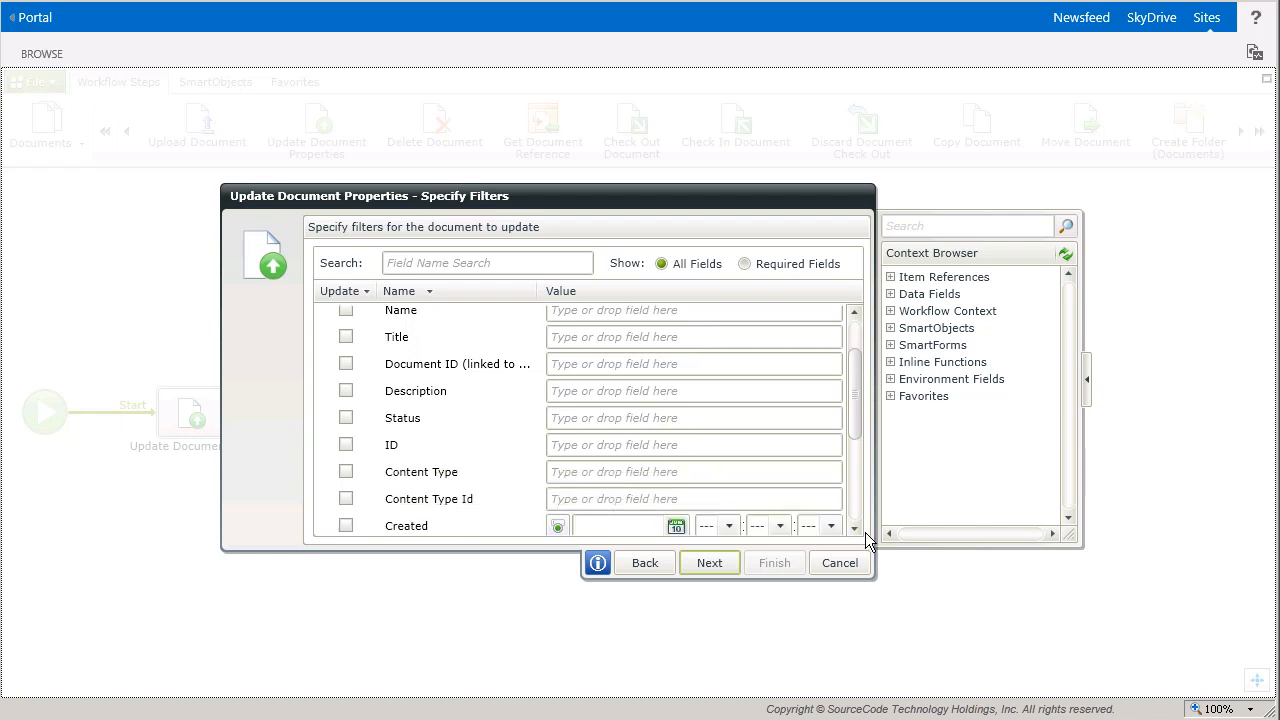
pyautogui.scroll(-5, 865, 532)
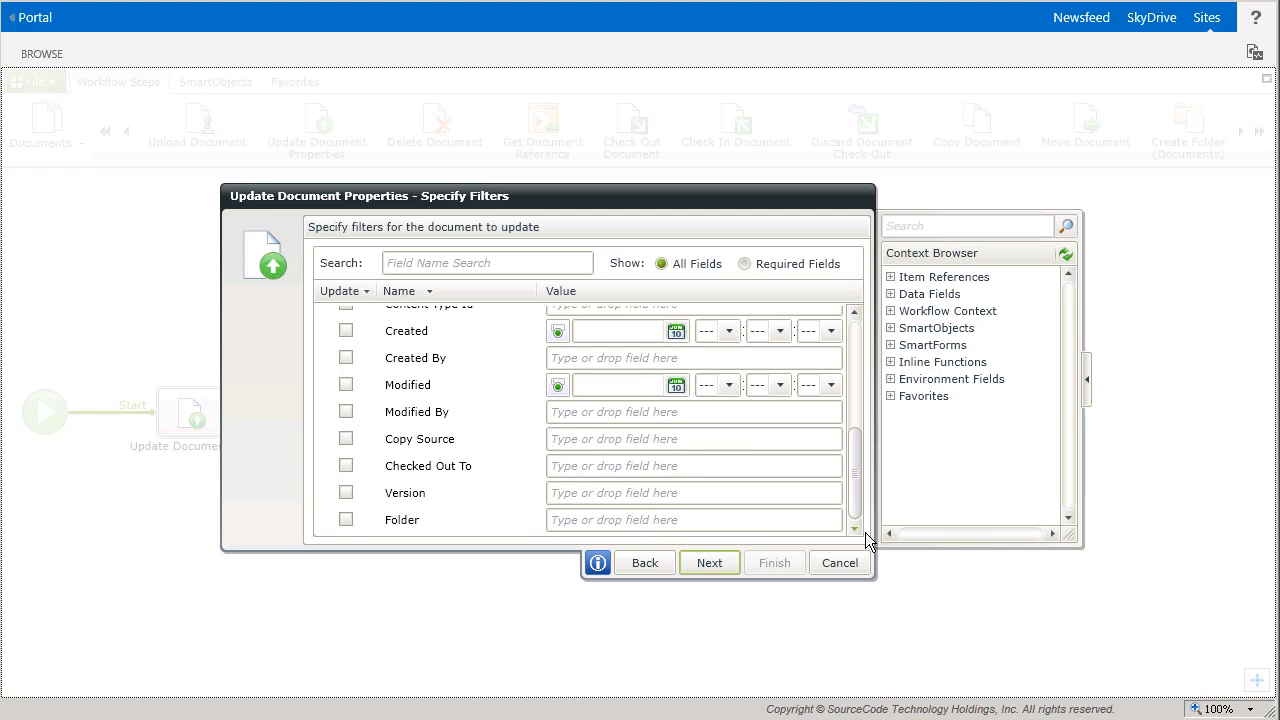
pyautogui.moveTo(862, 483); pyautogui.dragTo(868, 385)
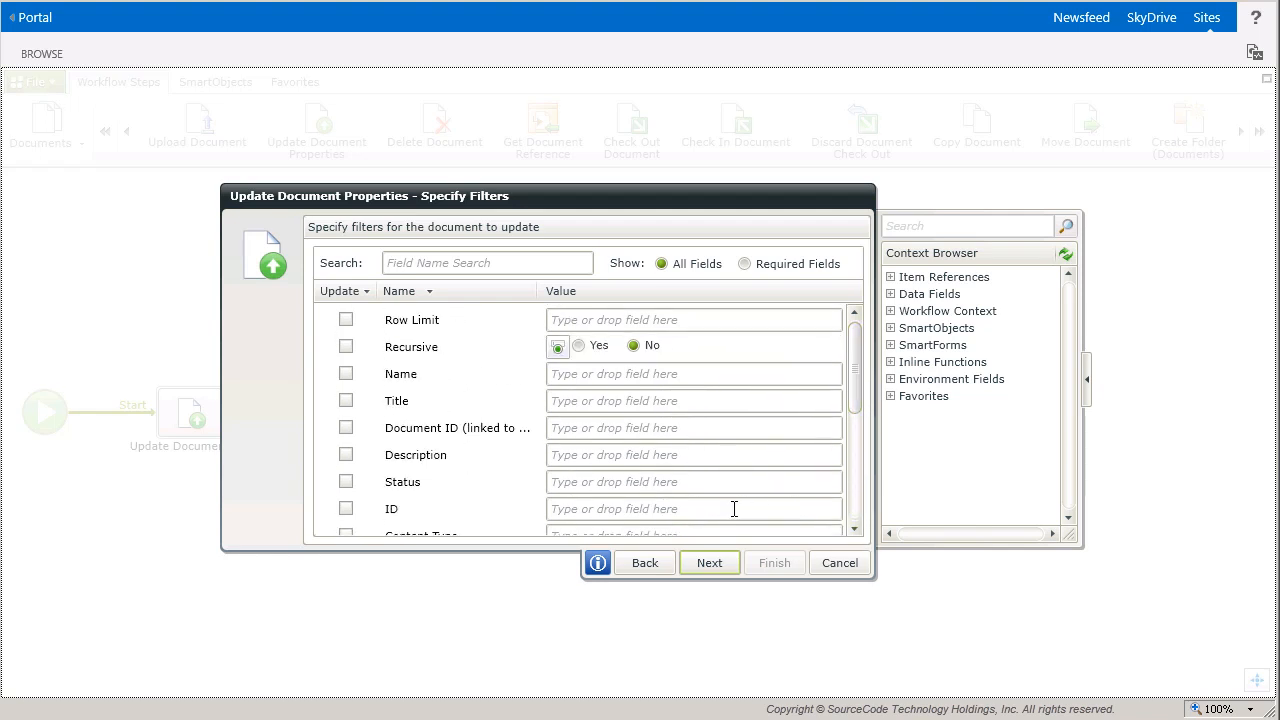
pyautogui.click(665, 572)
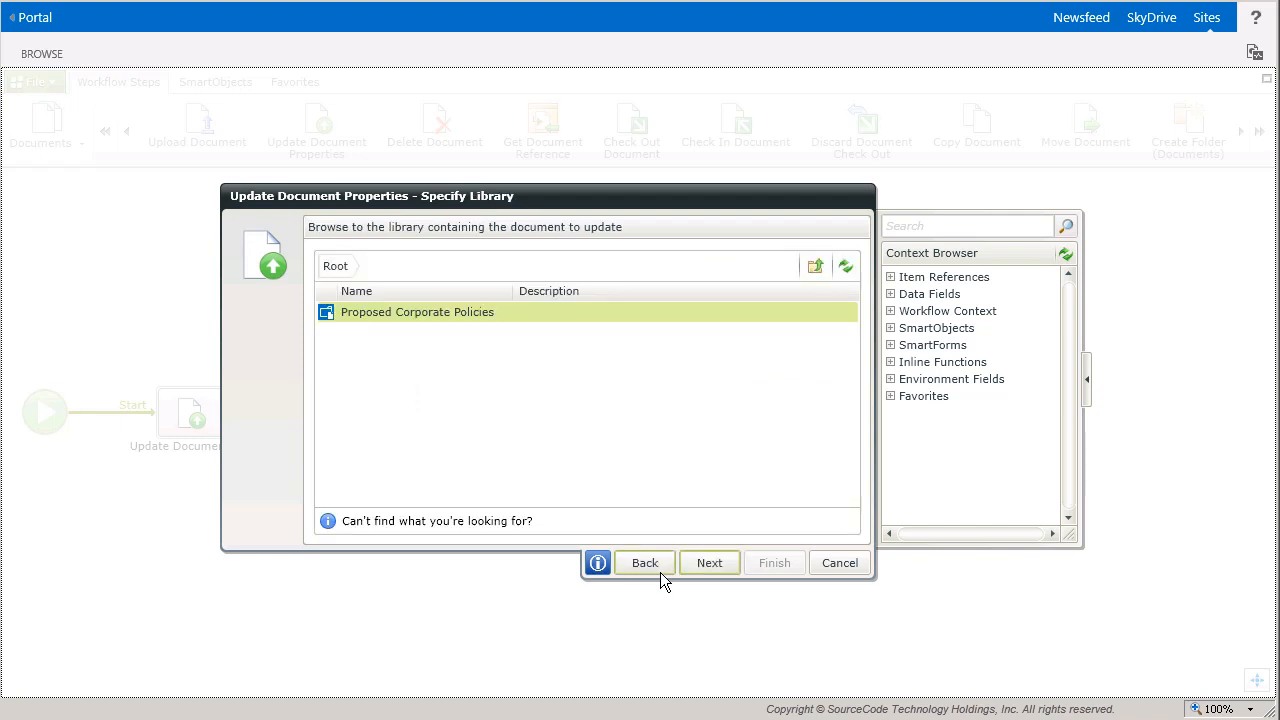
pyautogui.click(660, 572)
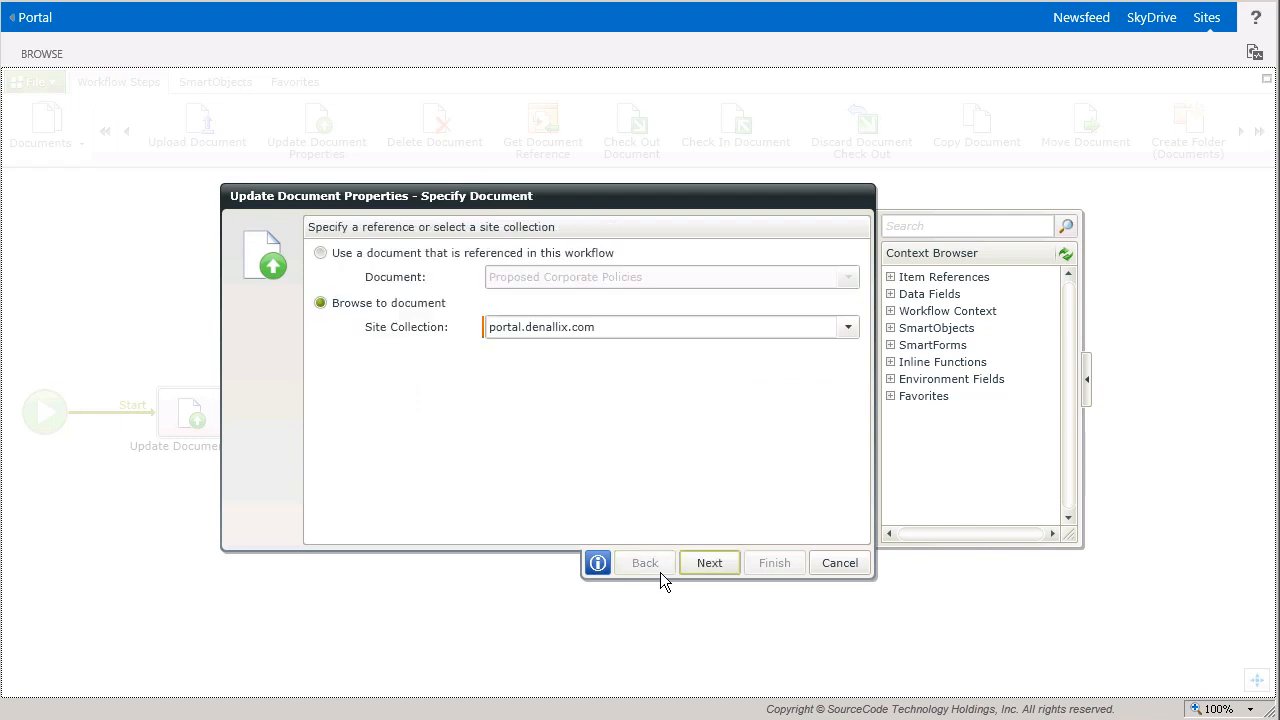
# Use the Proposed Corporate Policies document referenced in the workflow, set its Status property to Submitted, and finish the step's configuration.
pyautogui.click(321, 256)
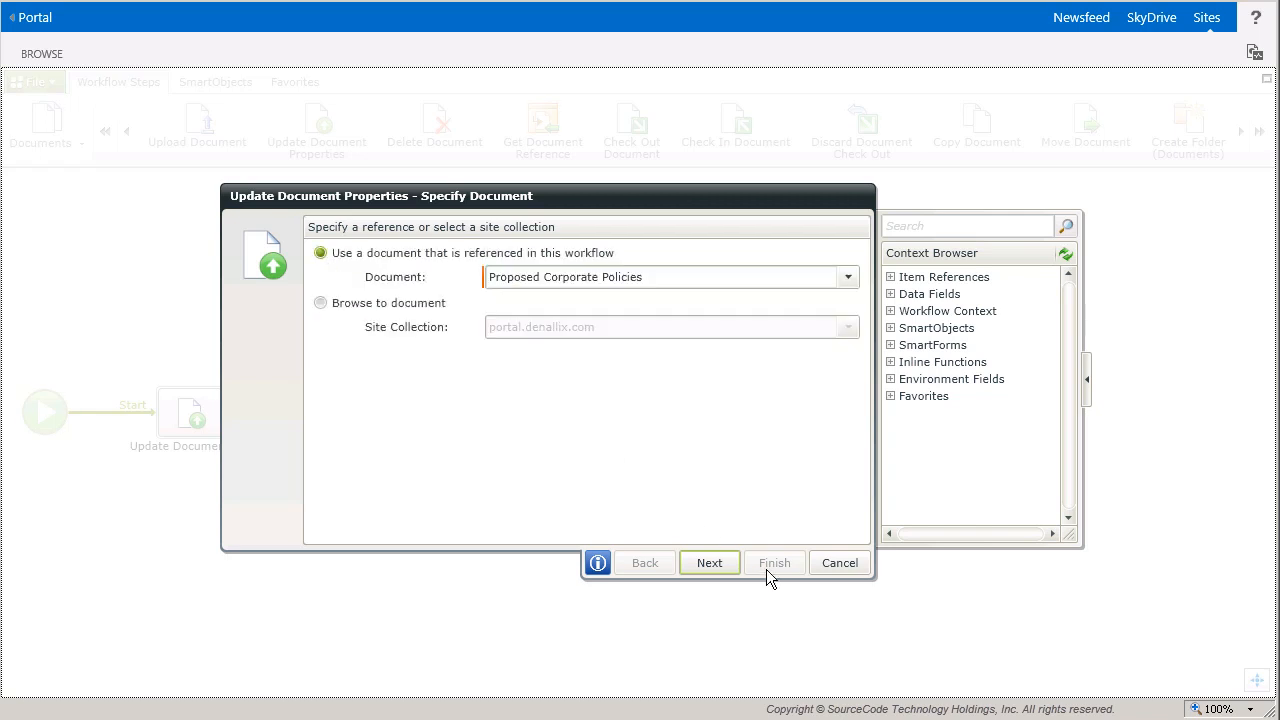
pyautogui.click(731, 570)
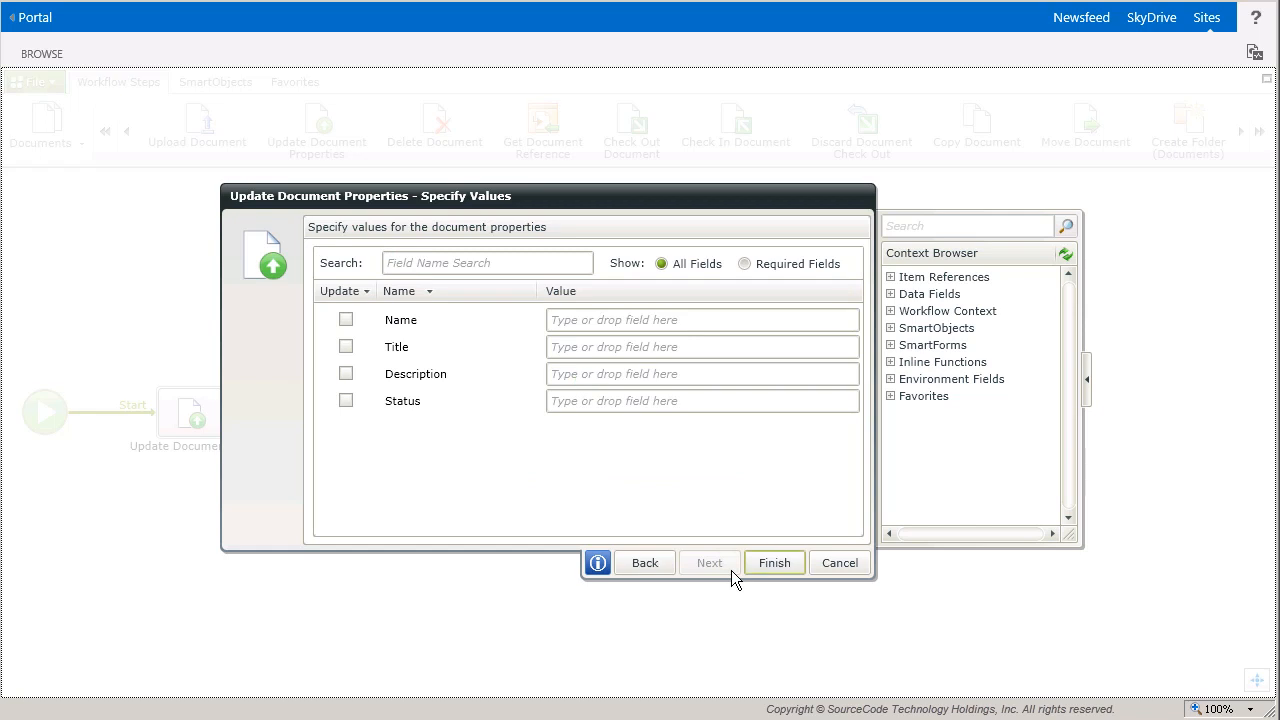
pyautogui.click(651, 408)
pyautogui.write('Submitted')
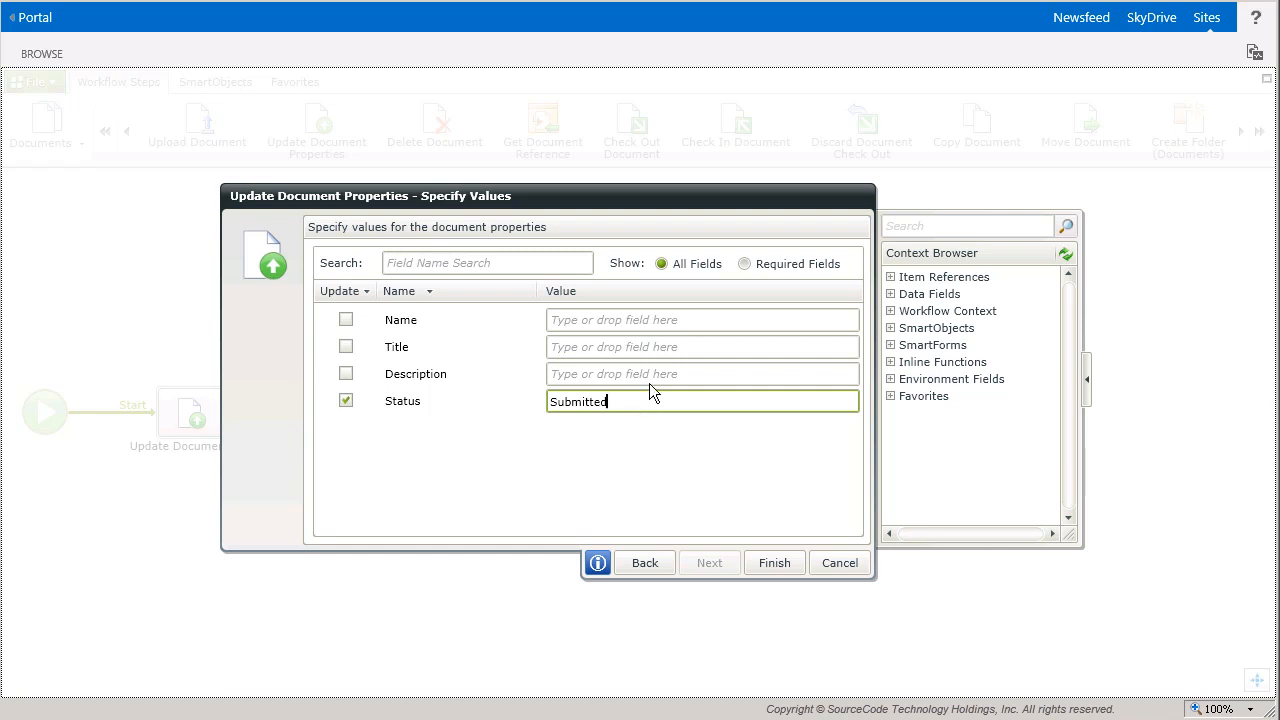
pyautogui.click(655, 331)
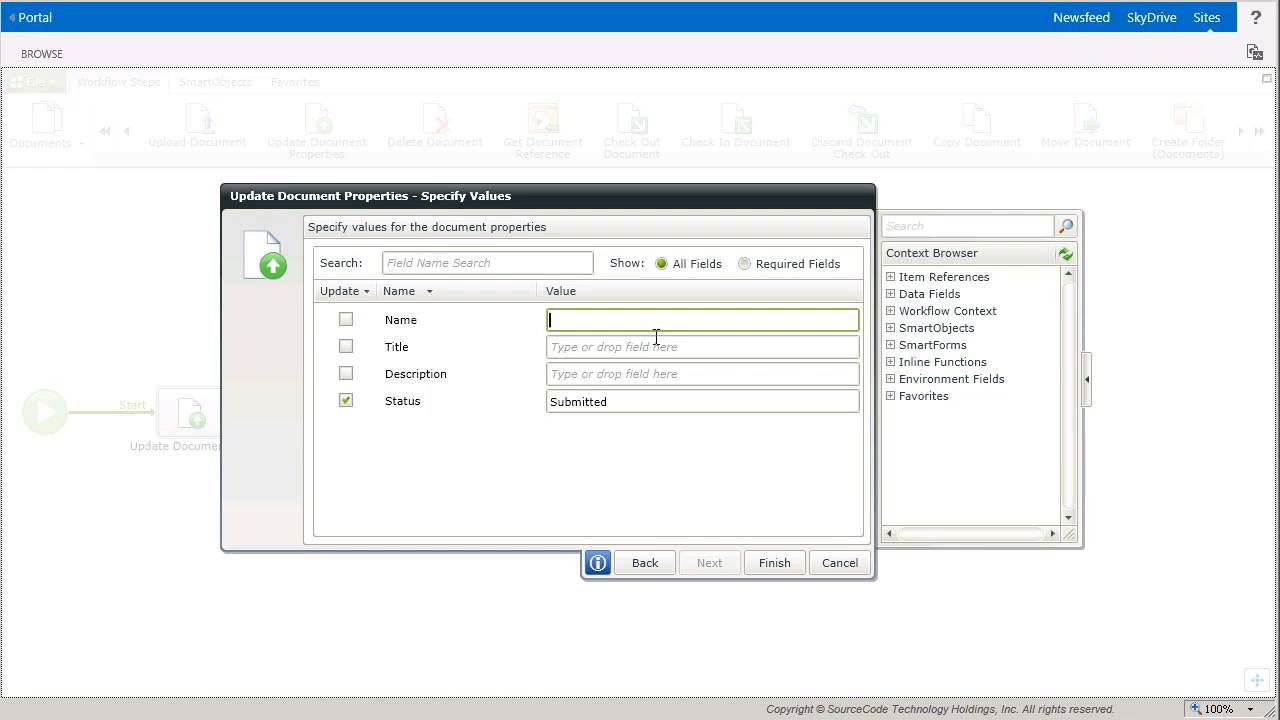
pyautogui.click(788, 573)
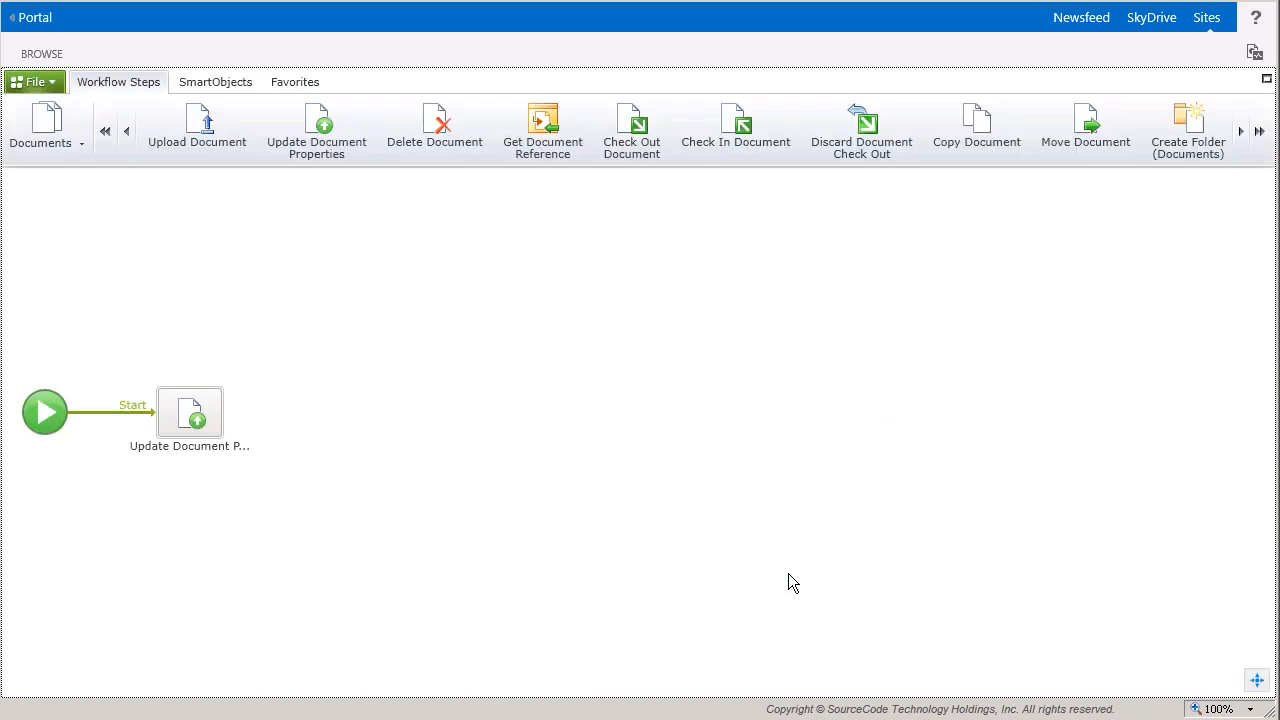
# Deploy the current workflow.
pyautogui.click(50, 82)
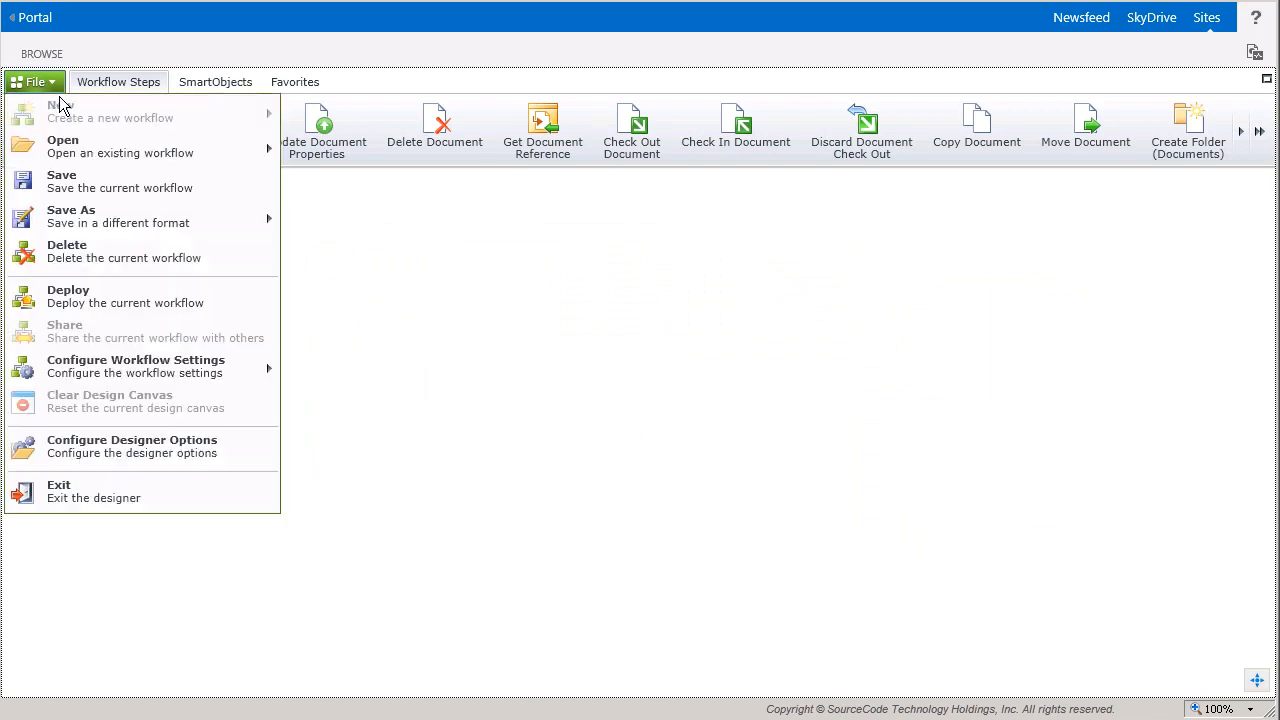
pyautogui.click(142, 303)
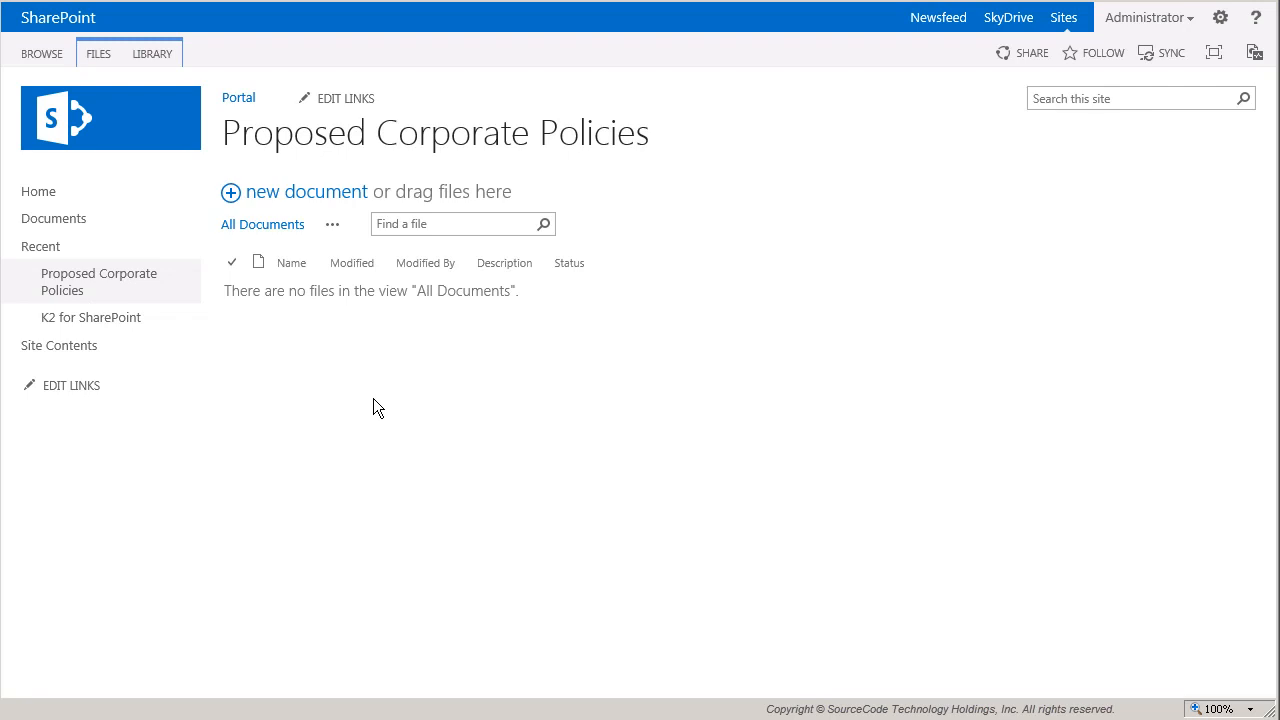
# Upload Time and Attendance Policy.docx from the Desktop to the Proposed Corporate Policies library.
pyautogui.click(335, 203)
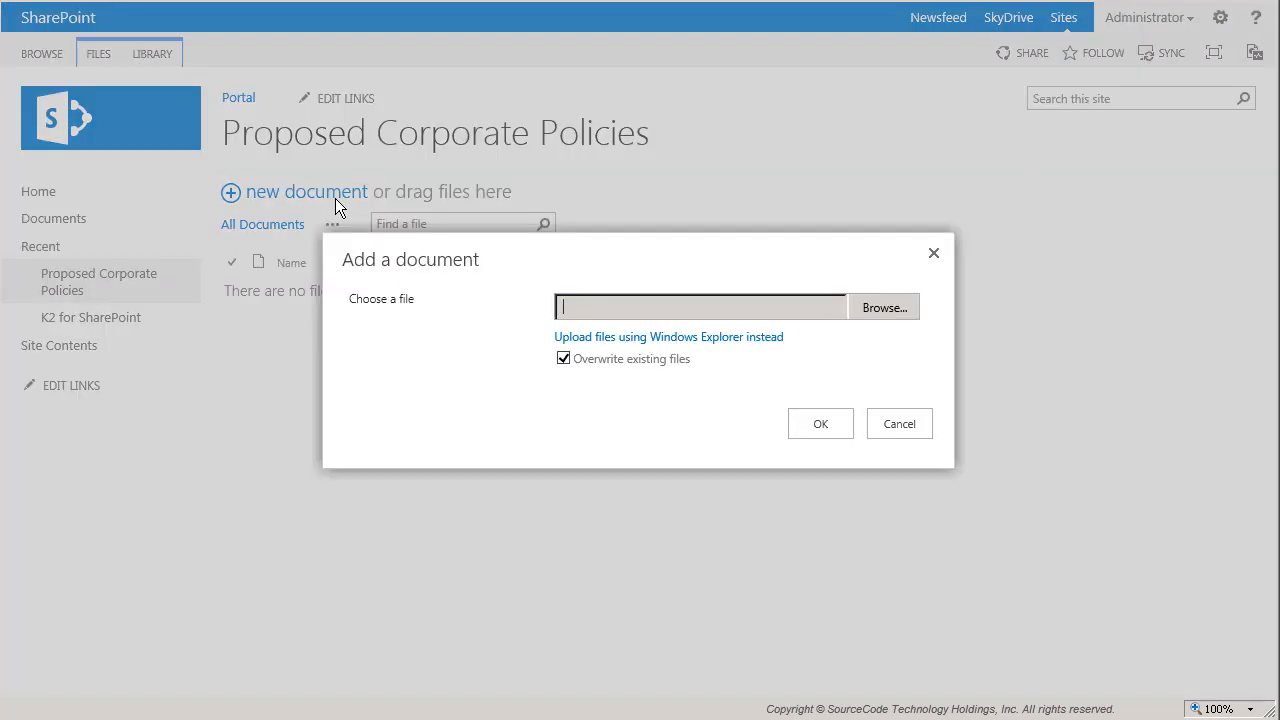
pyautogui.click(881, 315)
pyautogui.click(939, 314)
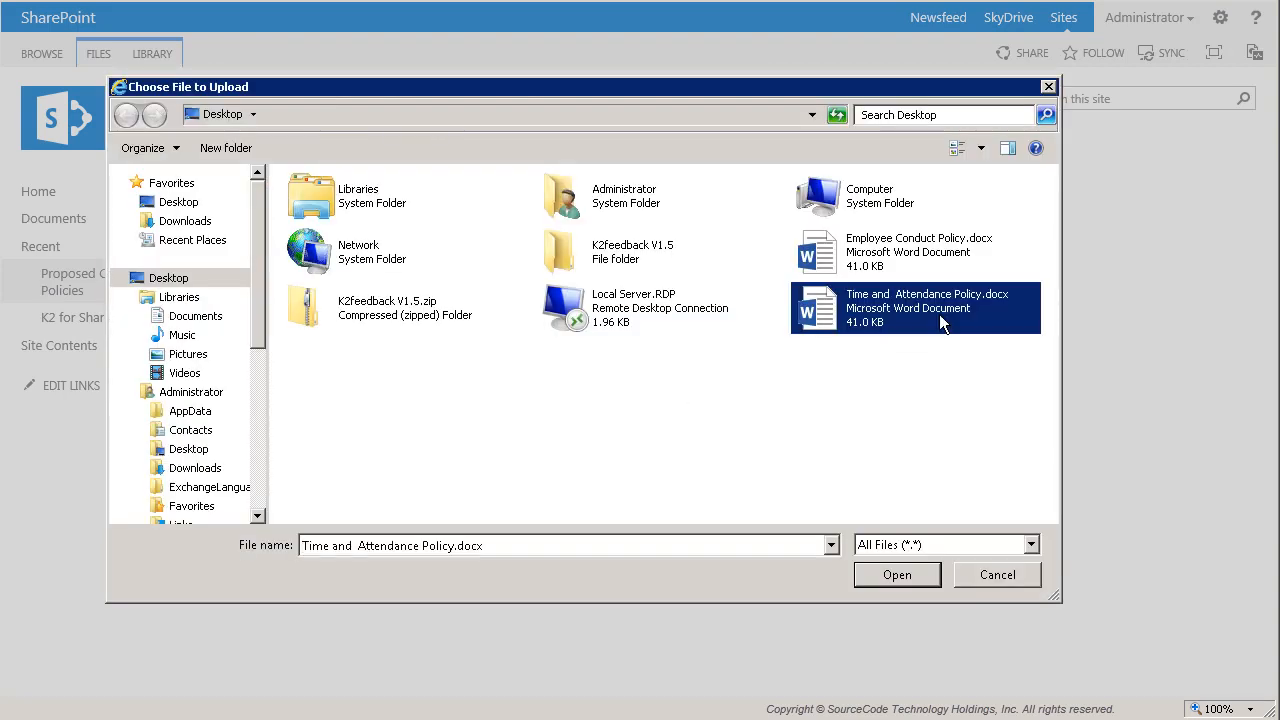
pyautogui.click(873, 581)
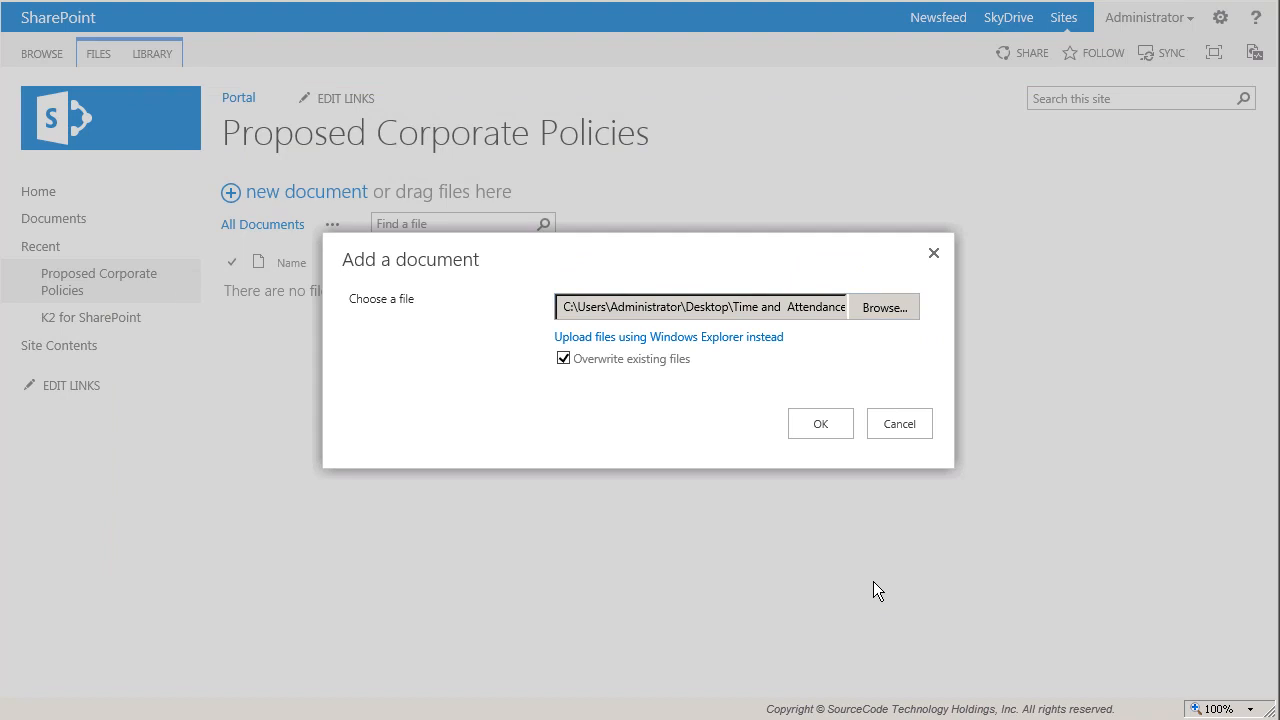
pyautogui.click(852, 438)
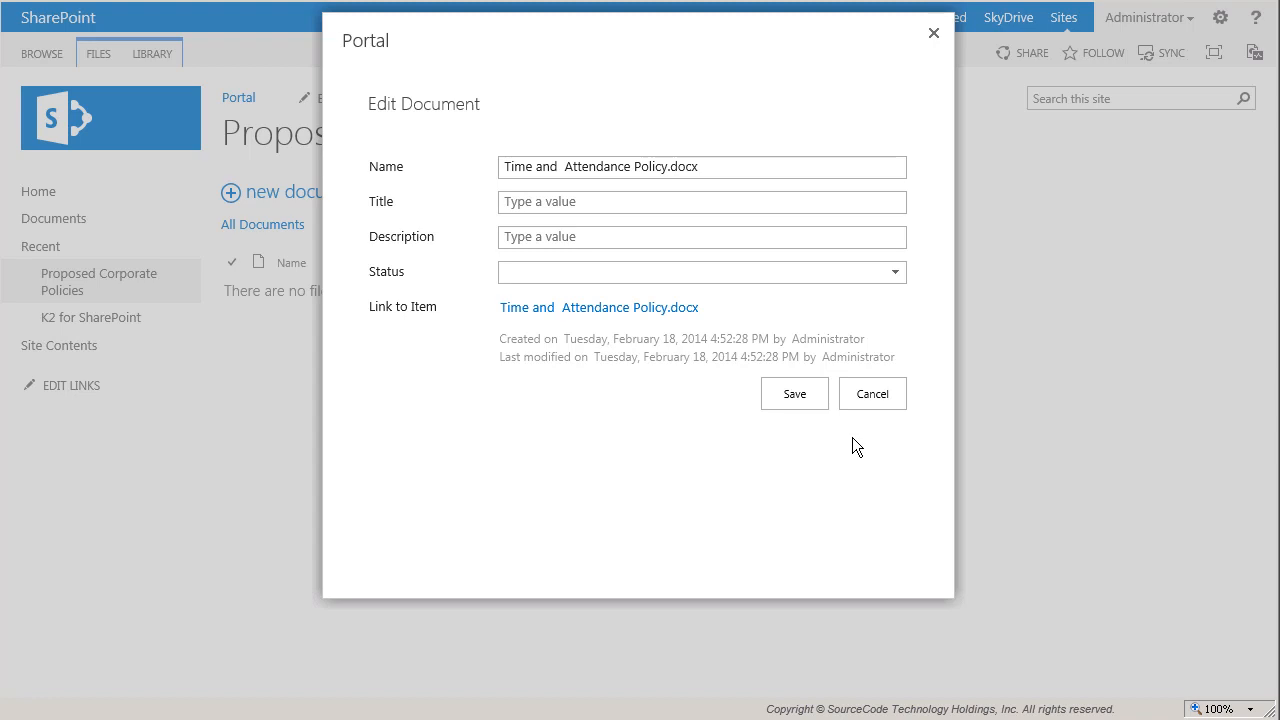
# Save the document with title "Time and Attendance Policy" and description "Time and Attendance Policy for Denallix Corporation", leaving Status empty.
pyautogui.click(725, 246)
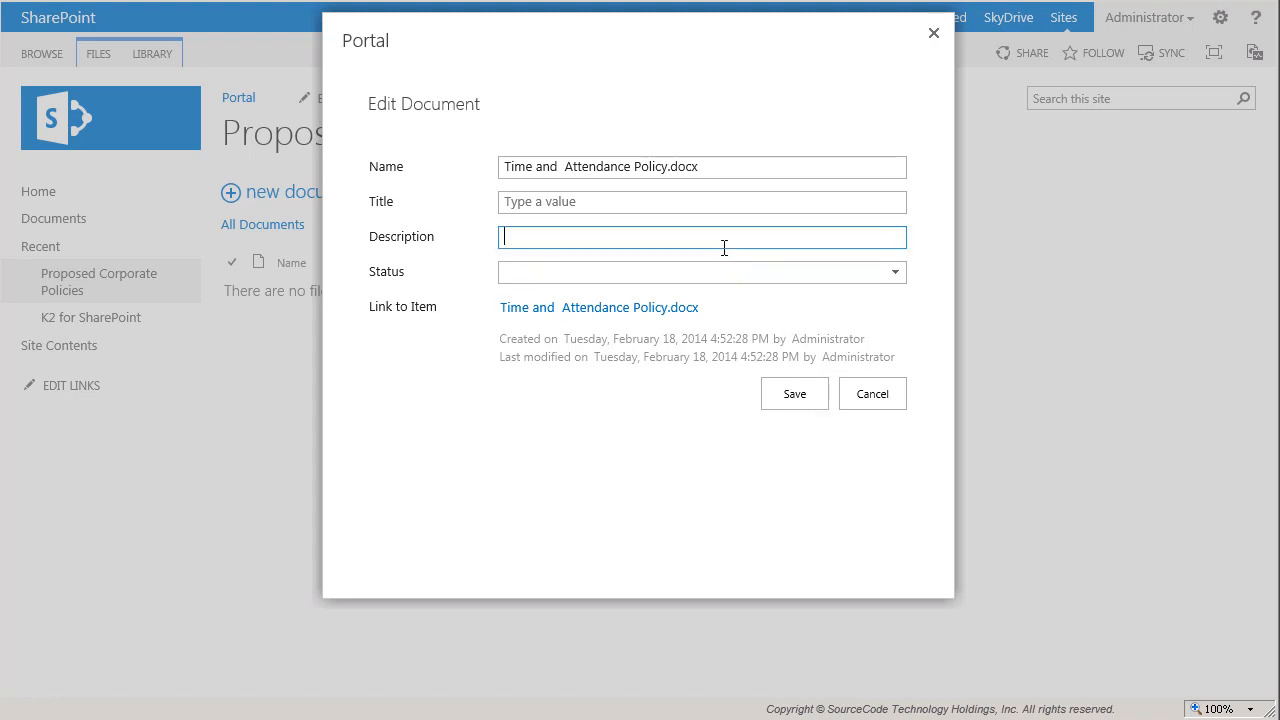
pyautogui.write('Time and Attendance Policy for Denallix Corporation')
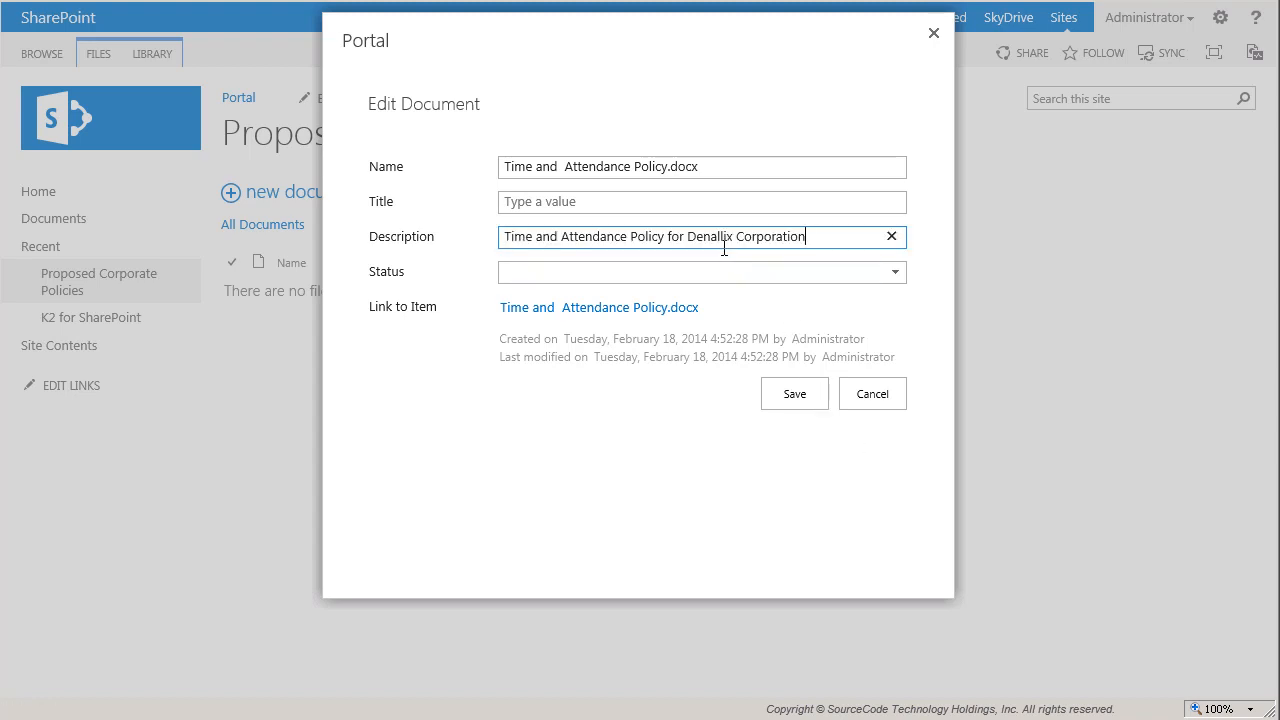
pyautogui.click(688, 207)
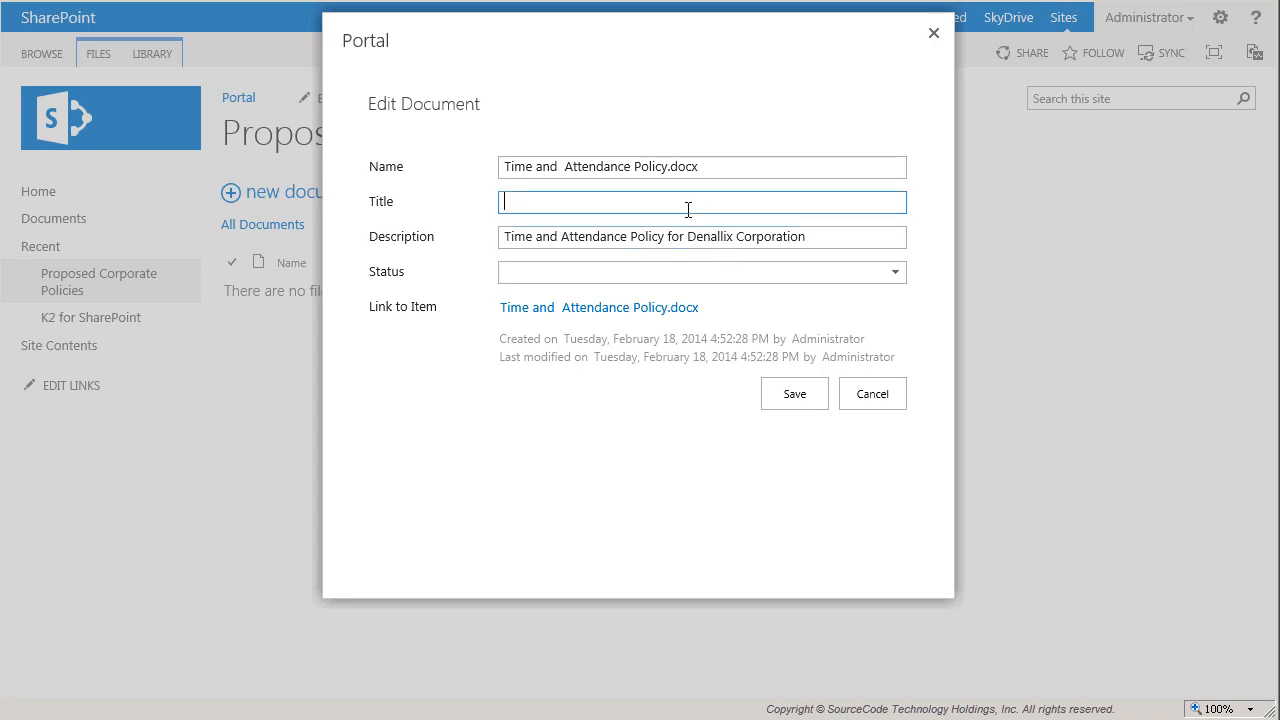
pyautogui.write('Time and Attendance Policy')
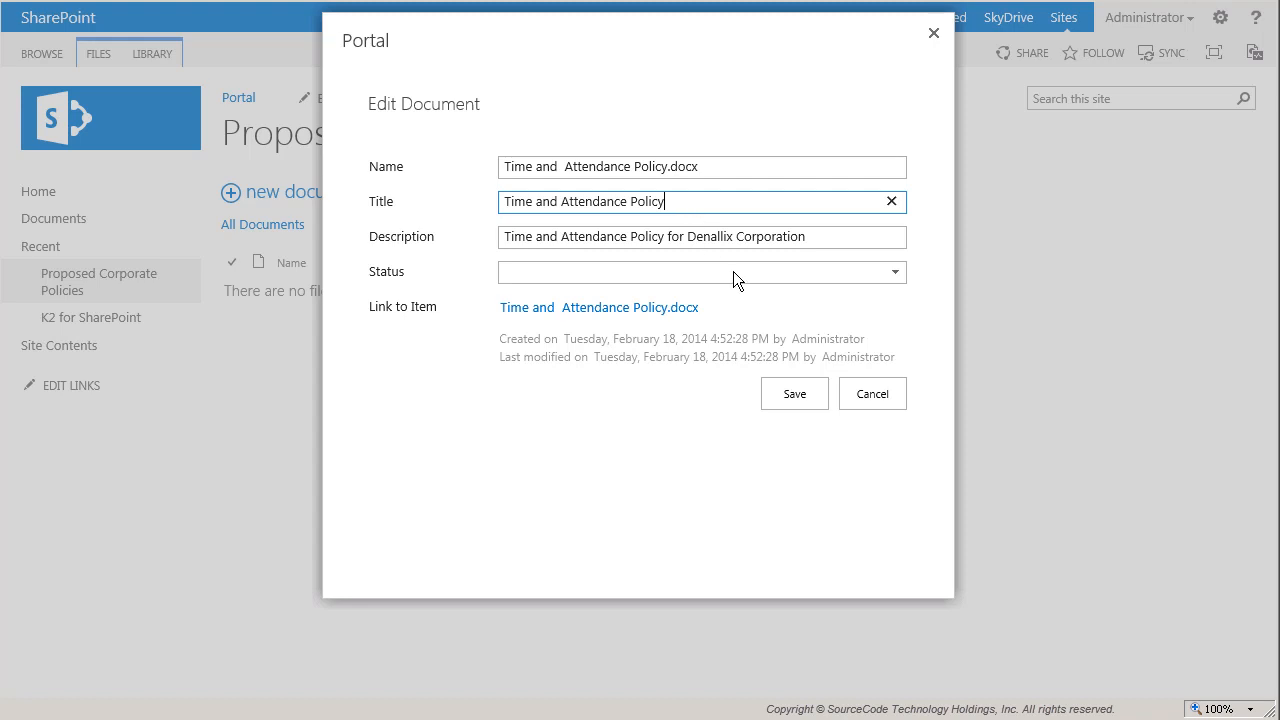
pyautogui.click(806, 406)
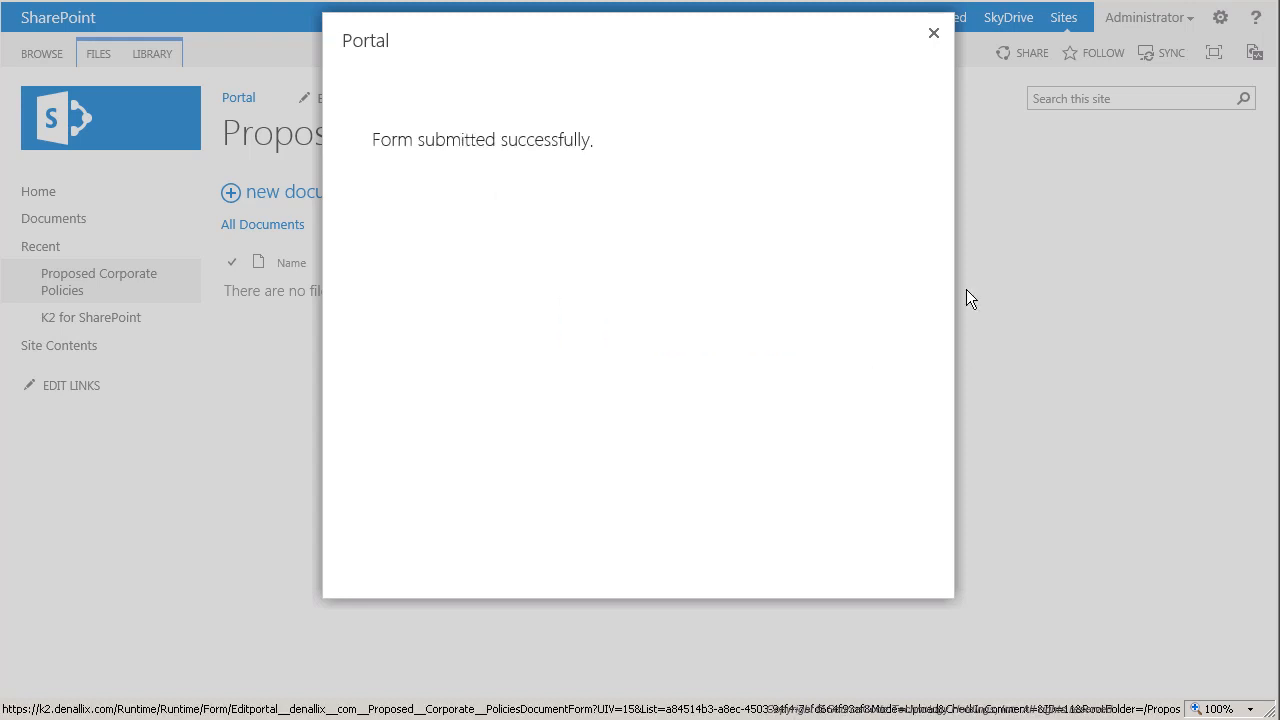
pyautogui.click(934, 34)
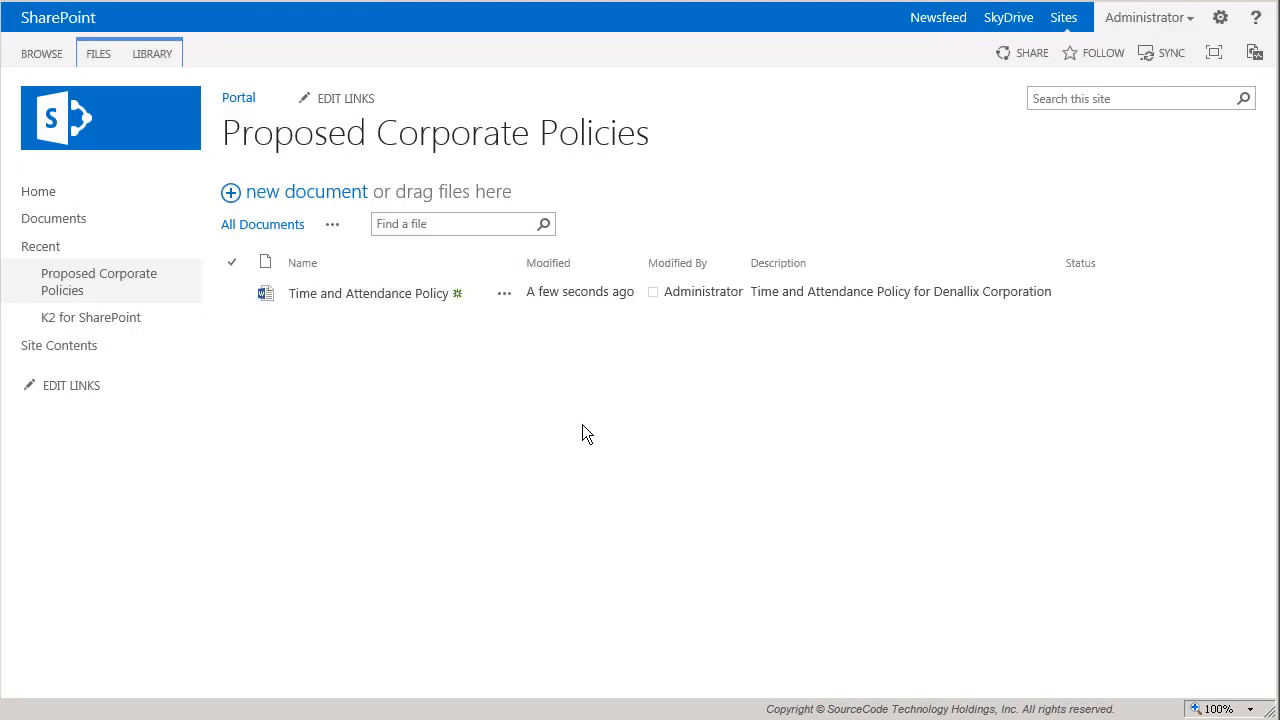
# Start the Proposed Corporate Policies Workflow on the Time and Attendance Policy document from its K2 Workflows page.
pyautogui.click(516, 304)
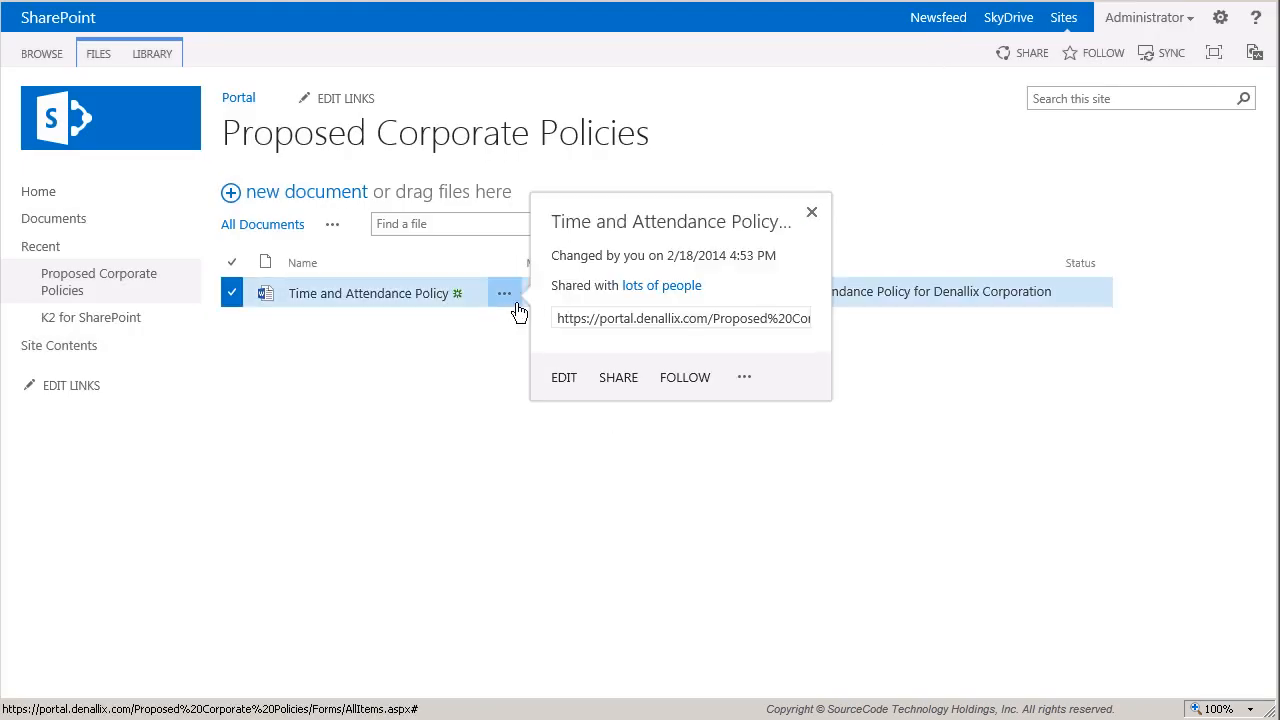
pyautogui.click(745, 378)
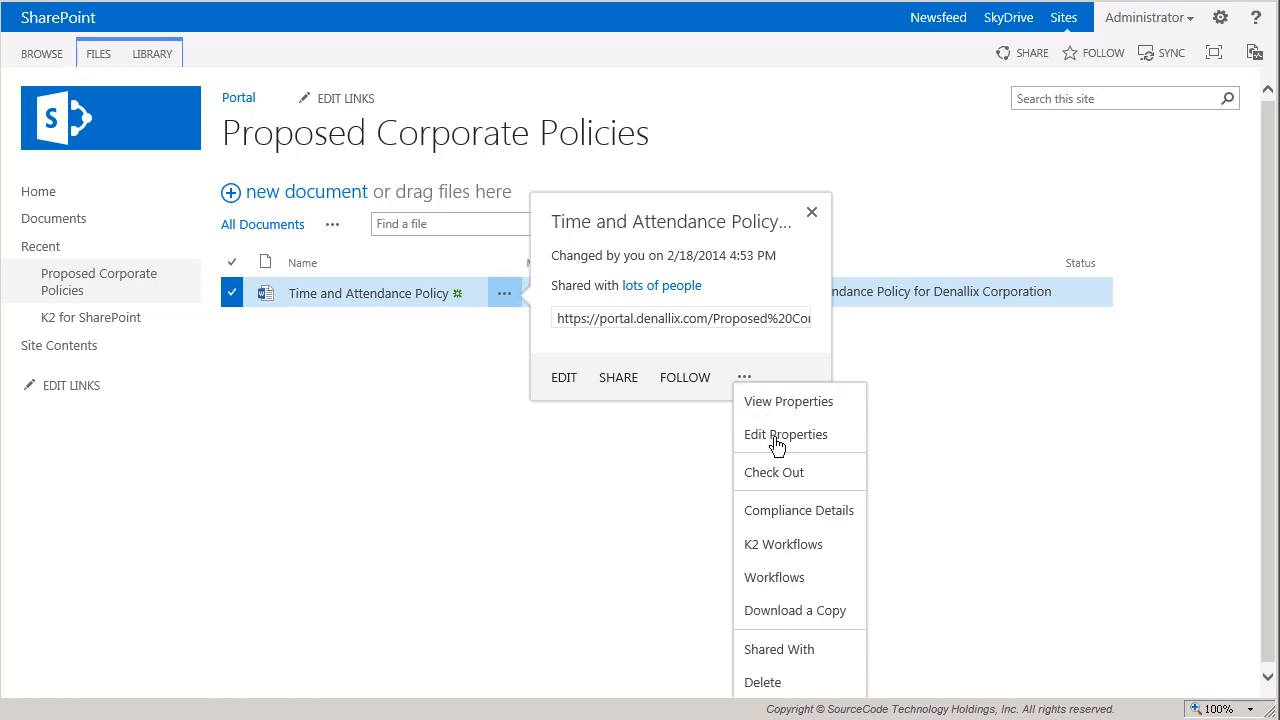
pyautogui.click(826, 560)
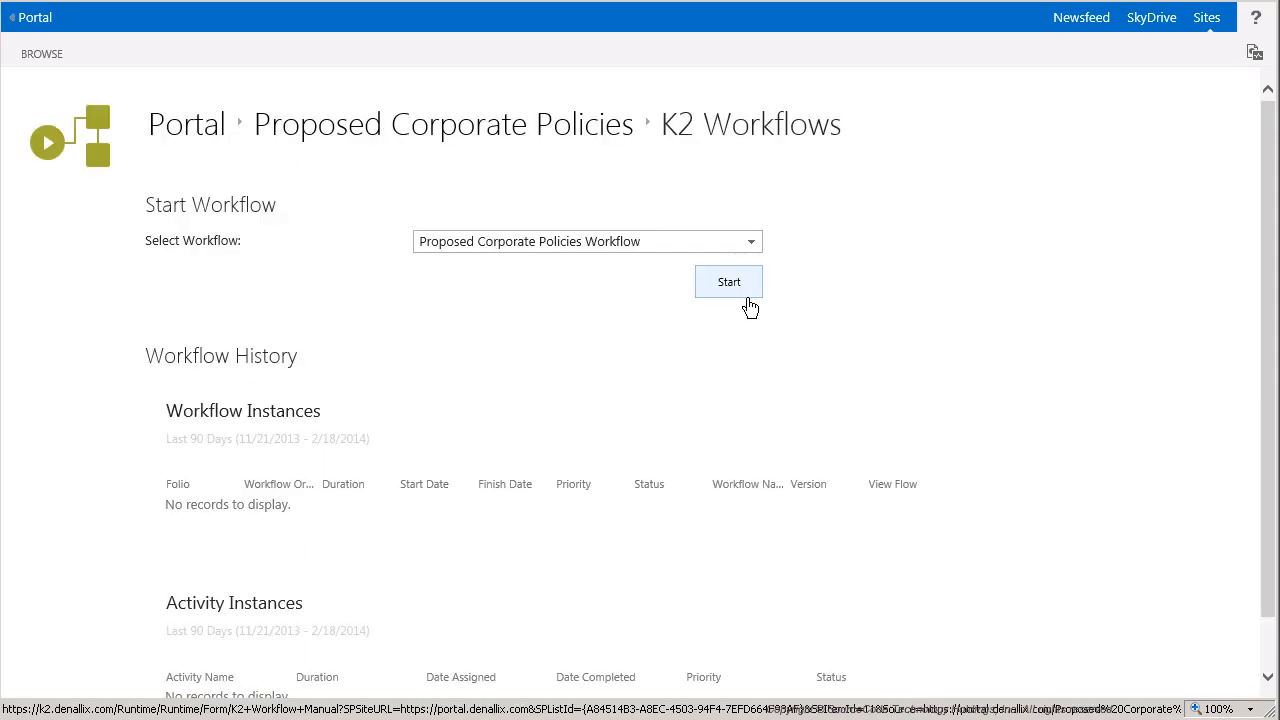
pyautogui.click(747, 298)
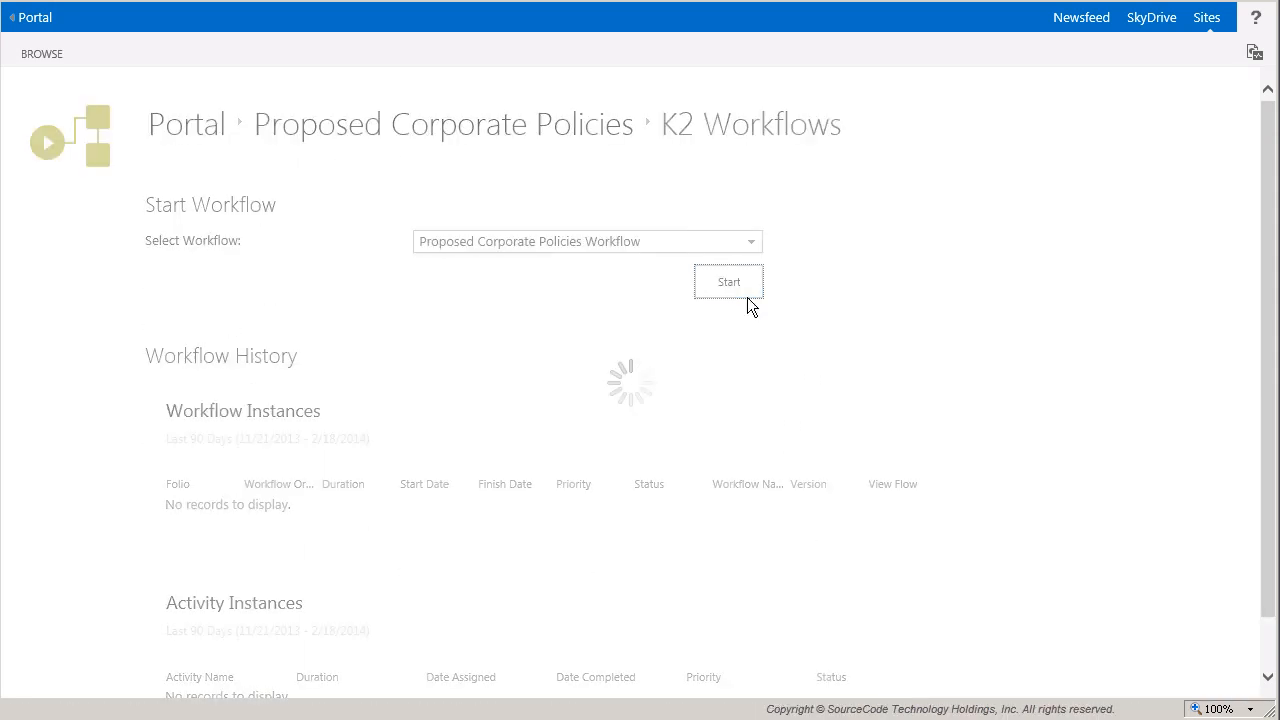